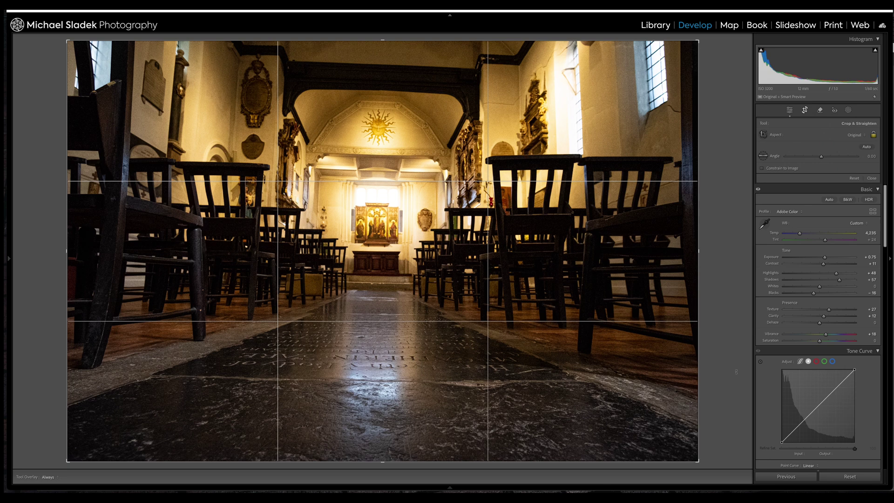
# Cycle through every crop guide overlay, including grid, diagonals, golden spiral and aspect ratios, back to the rule of thirds.
pyautogui.press('o')
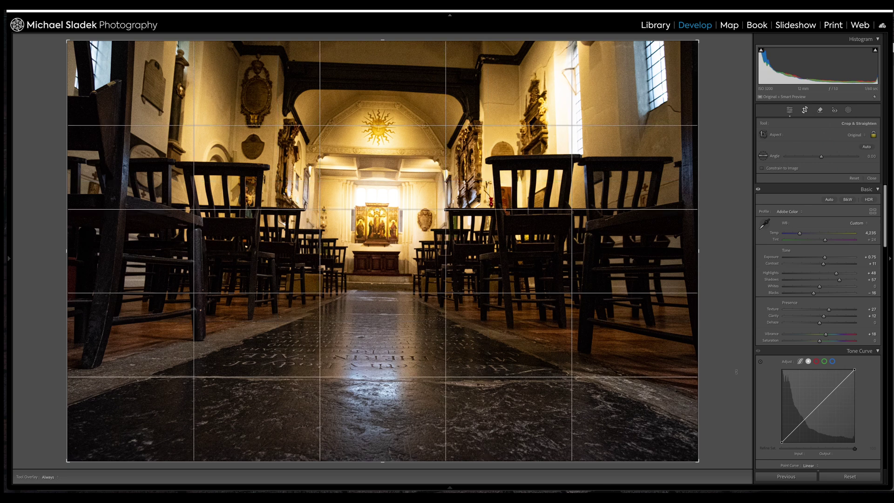
pyautogui.press('o')
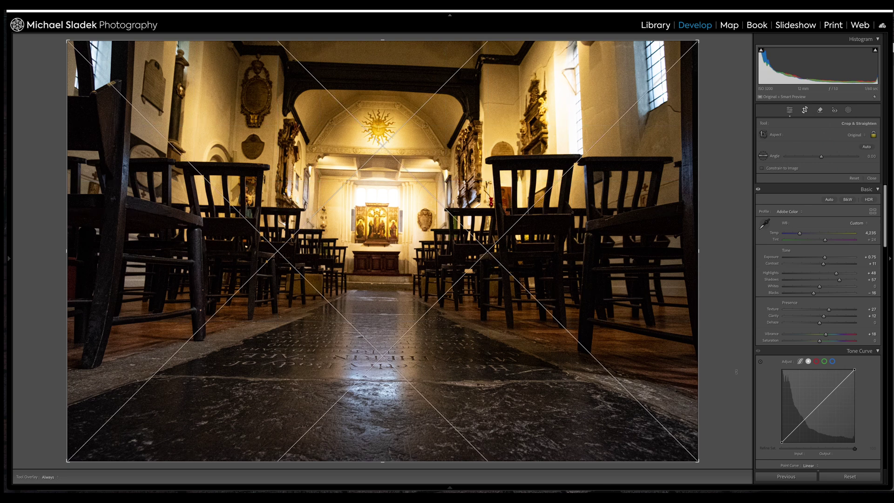
pyautogui.press('o')
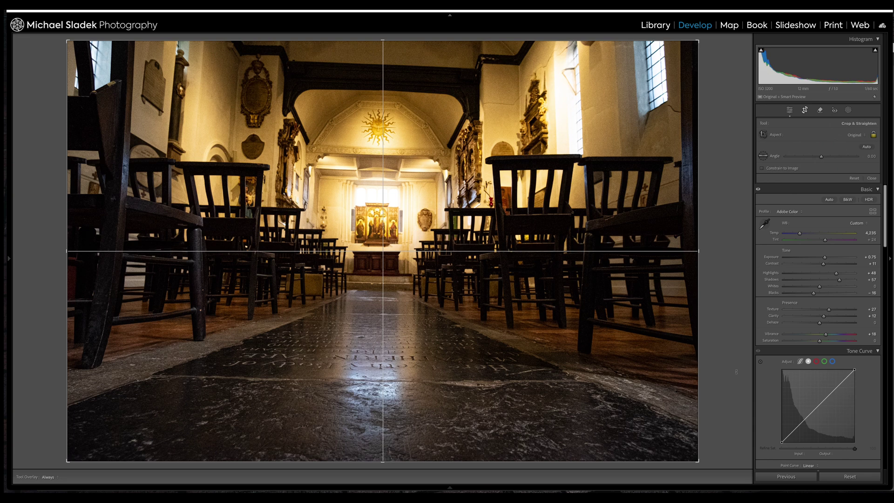
pyautogui.press('o')
pyautogui.press('o')
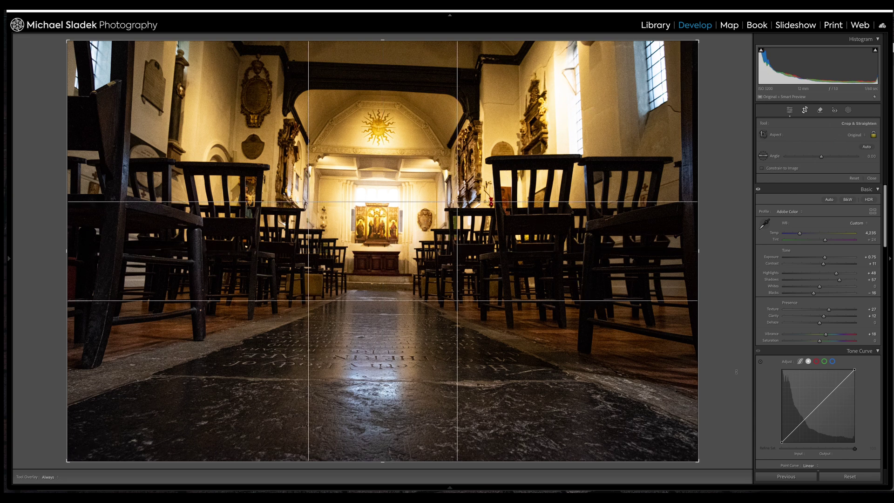
pyautogui.press('o')
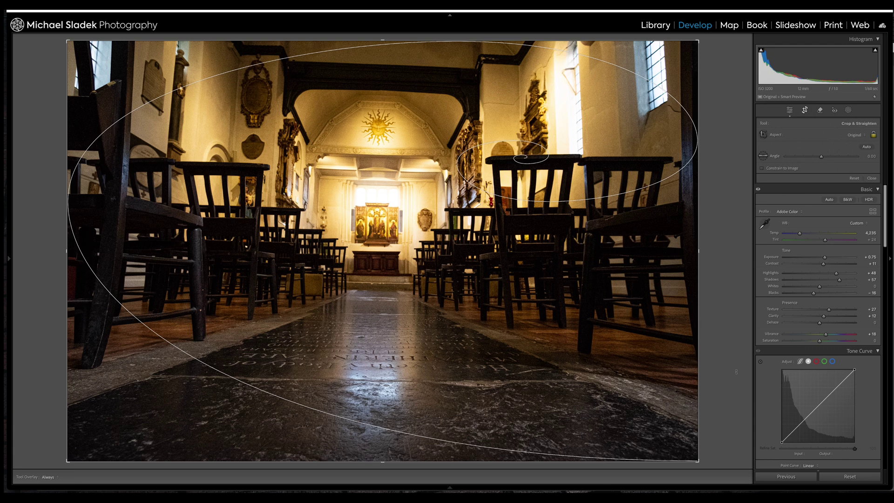
pyautogui.press('o')
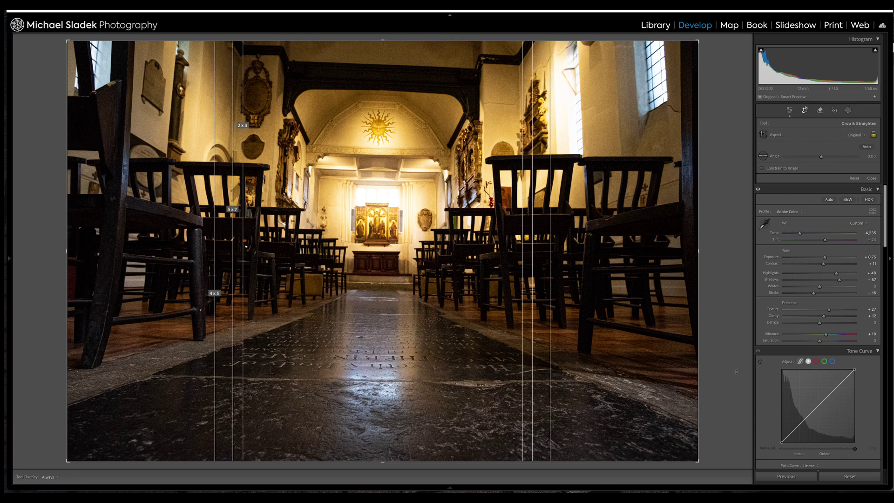
pyautogui.press('o')
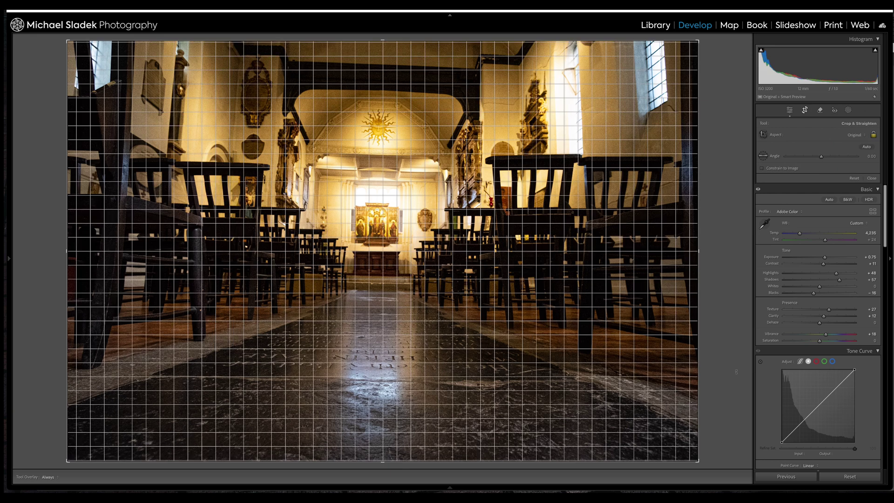
pyautogui.press('o')
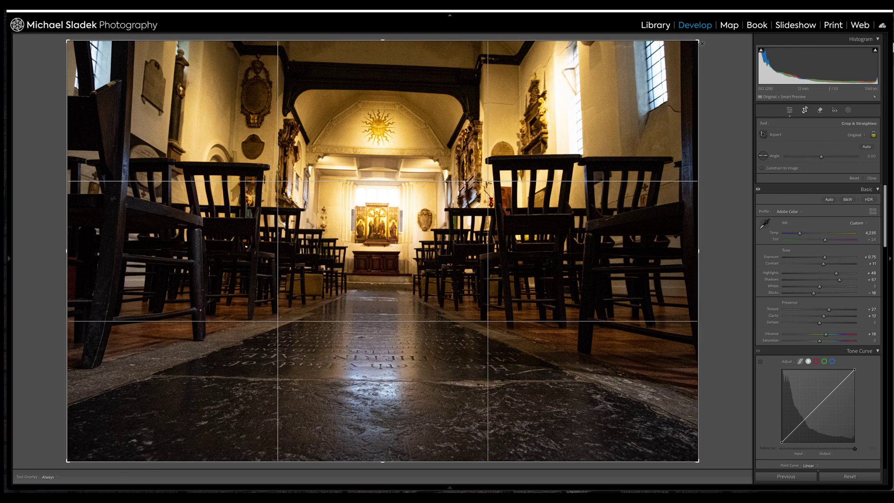
# Try cropping the photo in from its upper-right corner with different aspect lock settings, and reset the crop.
pyautogui.moveTo(698, 41); pyautogui.dragTo(657, 78)
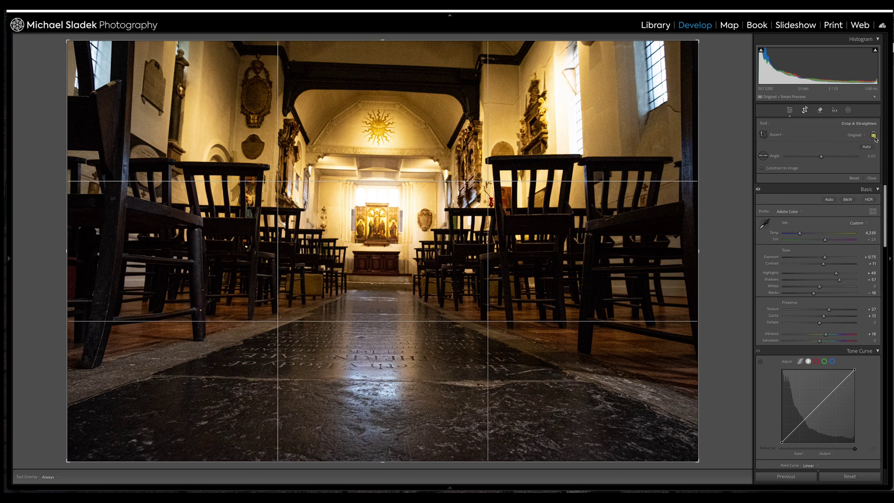
pyautogui.moveTo(698, 41); pyautogui.dragTo(621, 95)
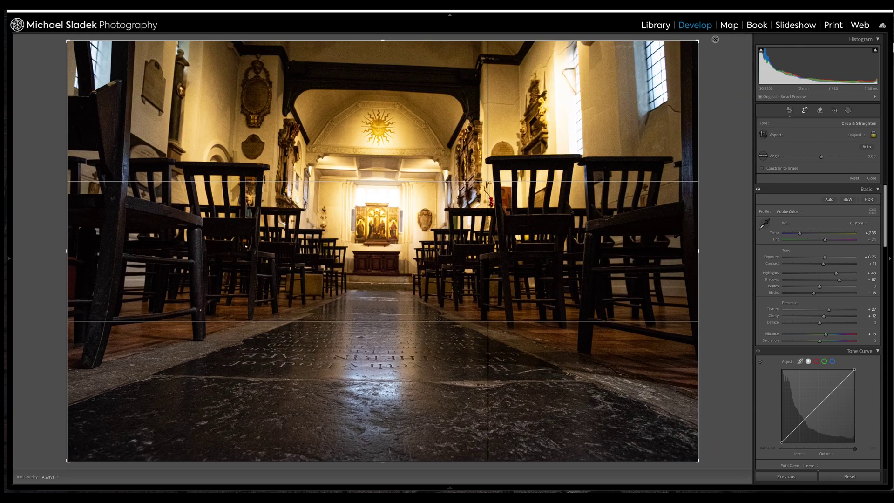
pyautogui.click(874, 136)
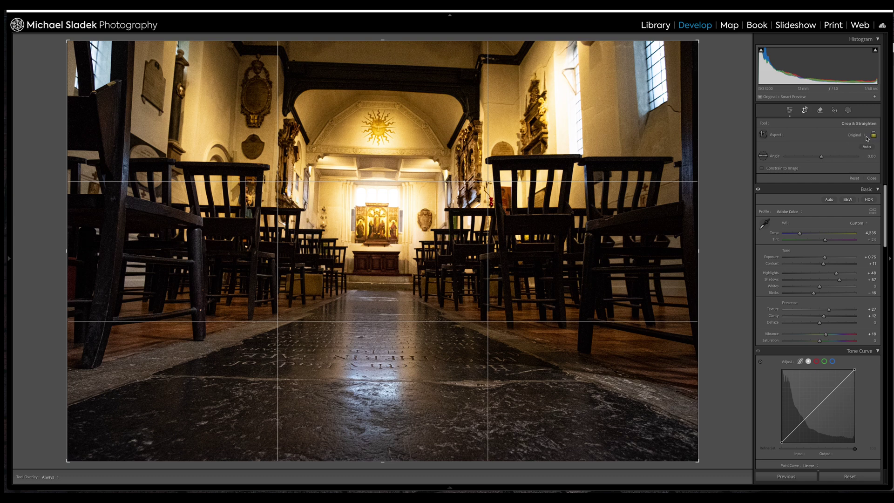
pyautogui.click(874, 136)
pyautogui.moveTo(698, 41); pyautogui.dragTo(693, 102)
pyautogui.hotkey('ctrl', 'alt', 'r')
# Try further crops from the photo's upper-right corner while toggling the aspect lock, and undo them.
pyautogui.click(874, 135)
pyautogui.moveTo(699, 41); pyautogui.dragTo(751, 37)
pyautogui.click(870, 136)
pyautogui.moveTo(699, 40); pyautogui.dragTo(677, 63)
pyautogui.hotkey('ctrl', 'z')
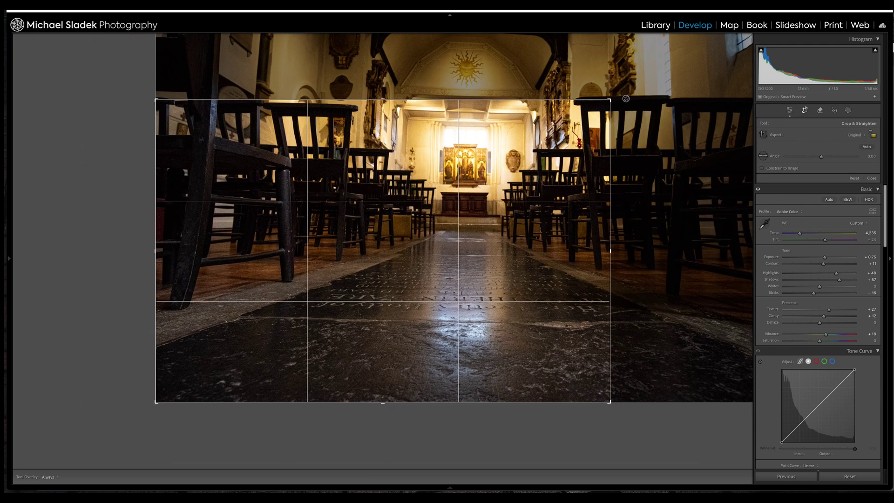
pyautogui.moveTo(703, 257); pyautogui.dragTo(732, 232)
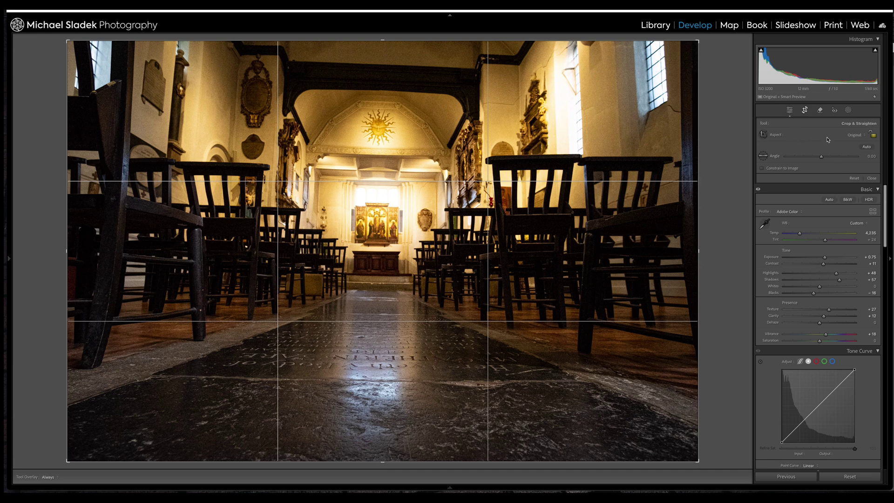
# Check the aspect presets, lock the Original ratio and crop the photo slightly inward from its upper-right corner.
pyautogui.click(859, 135)
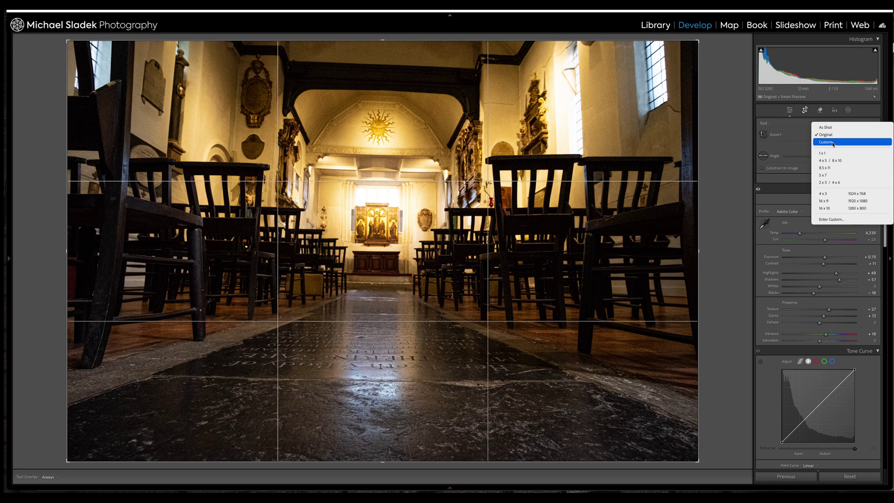
pyautogui.click(803, 183)
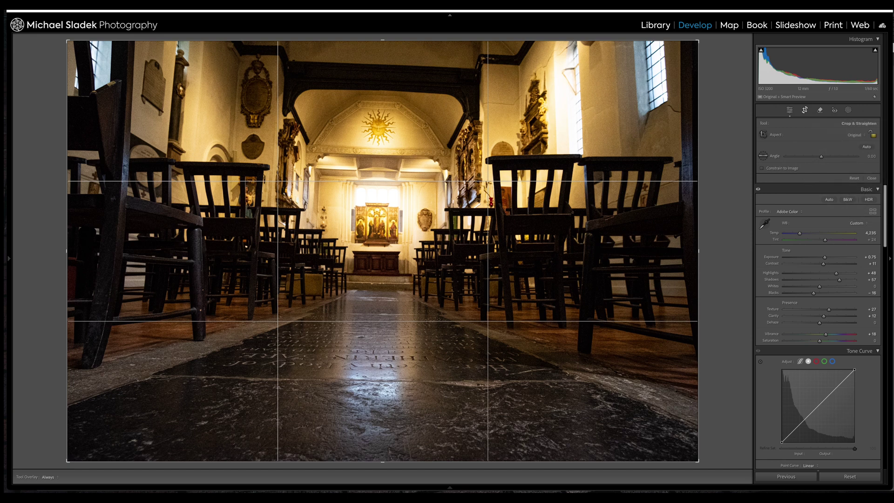
pyautogui.click(873, 135)
pyautogui.moveTo(700, 43); pyautogui.dragTo(678, 55)
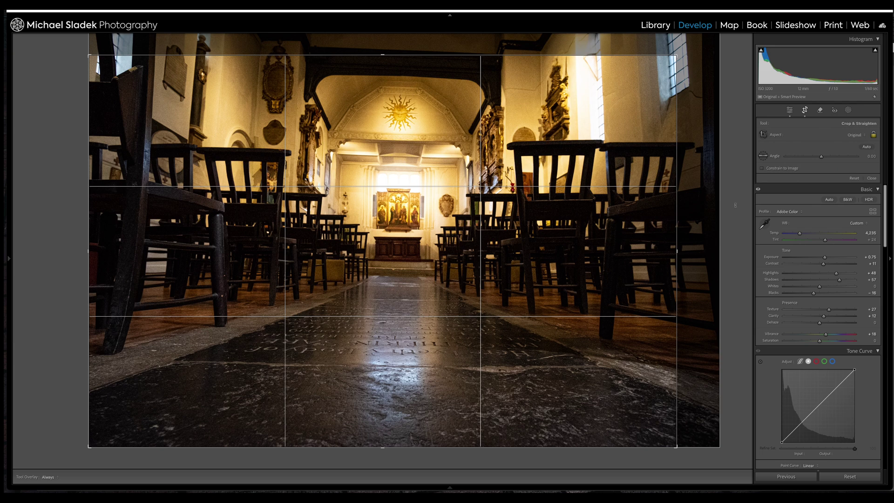
# Rotate the photo within the crop frame to an angle of -1.61.
pyautogui.moveTo(736, 205); pyautogui.dragTo(737, 206)
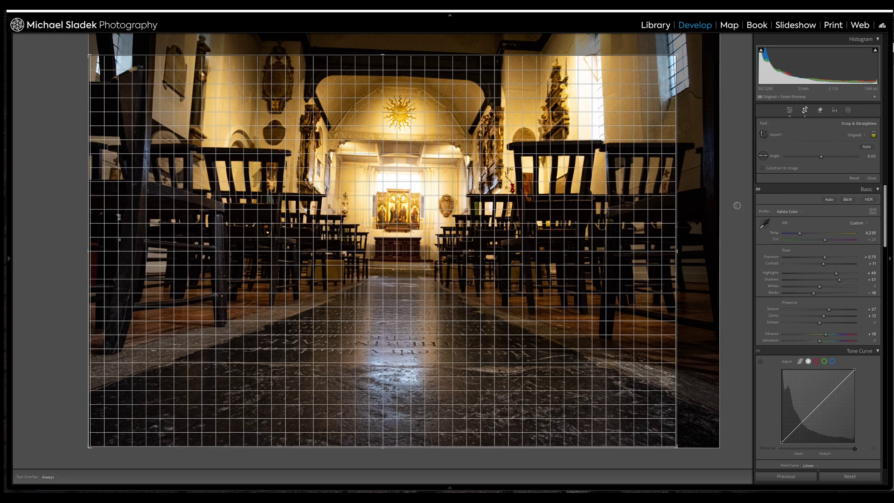
pyautogui.moveTo(737, 205); pyautogui.dragTo(739, 198)
pyautogui.moveTo(739, 195); pyautogui.dragTo(740, 195)
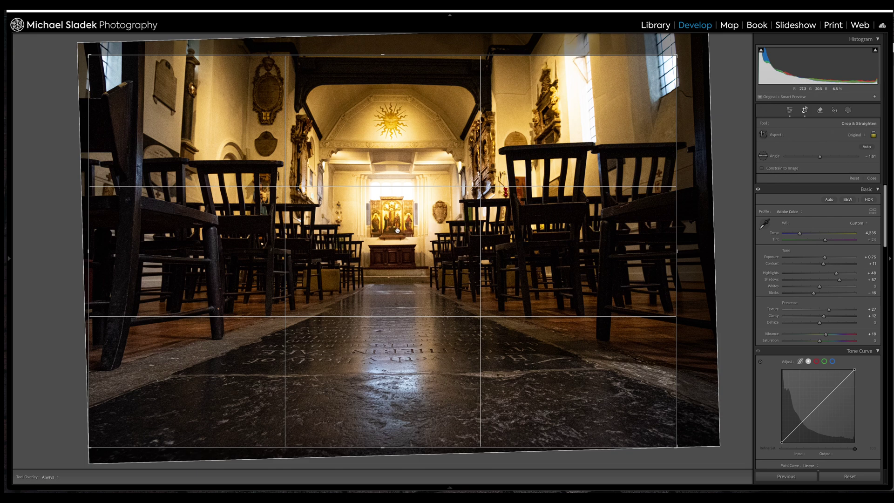
# Reposition the photo to centre the altar in the crop frame, tighten the frame from its corners and apply the crop.
pyautogui.moveTo(396, 227); pyautogui.dragTo(385, 199)
pyautogui.moveTo(676, 54); pyautogui.dragTo(661, 65)
pyautogui.moveTo(600, 137); pyautogui.dragTo(592, 136)
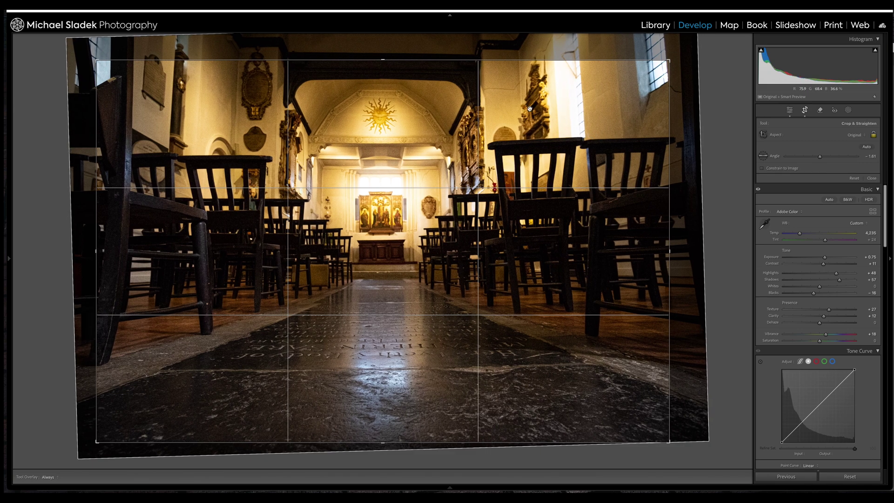
pyautogui.moveTo(520, 116); pyautogui.dragTo(523, 120)
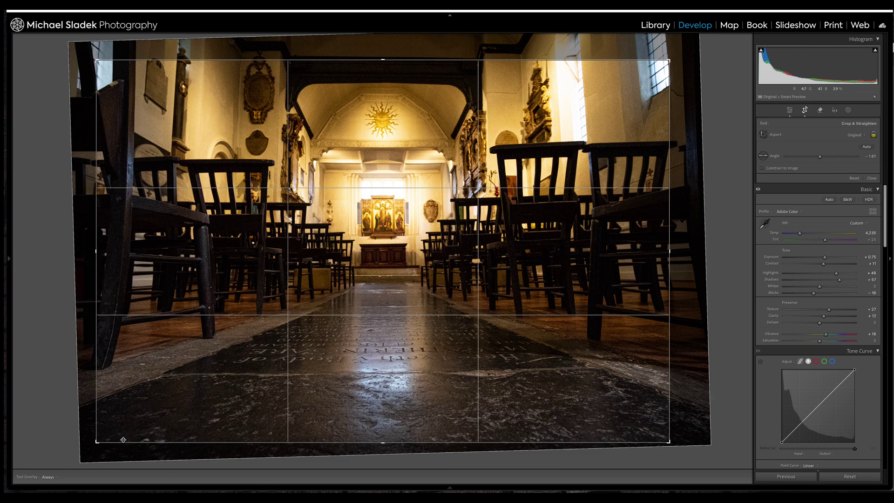
pyautogui.moveTo(97, 442); pyautogui.dragTo(107, 441)
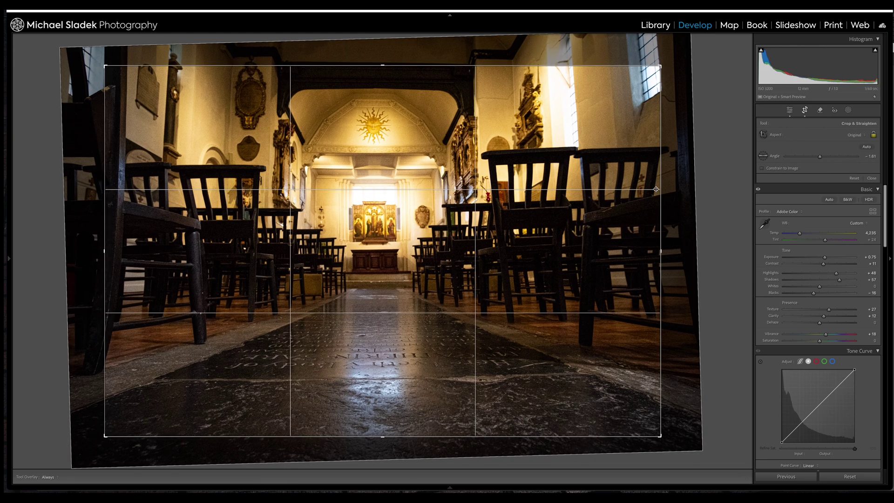
pyautogui.moveTo(660, 68); pyautogui.dragTo(656, 70)
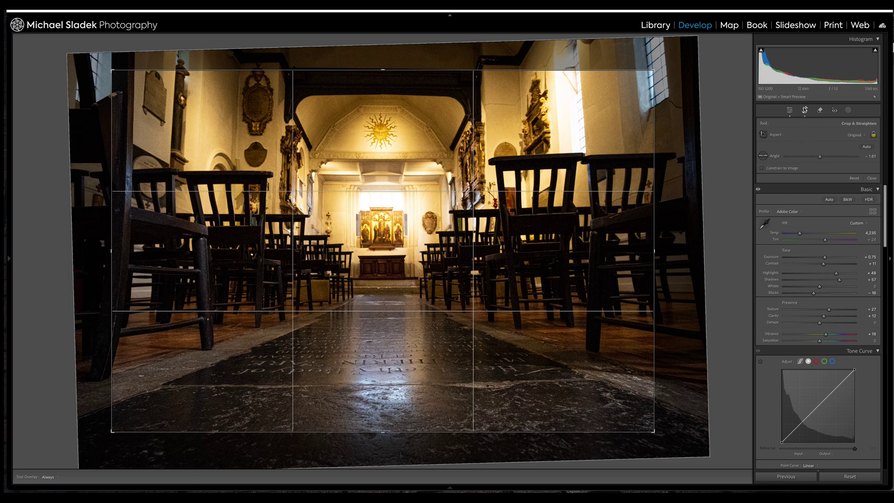
pyautogui.click(805, 110)
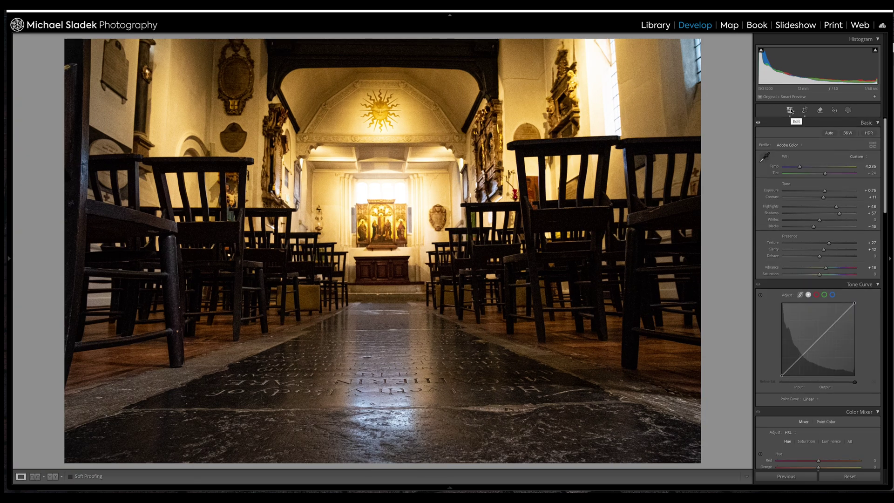
pyautogui.click(791, 110)
# Reopen the crop, try the frame in portrait orientation, return it to landscape and close the crop tool.
pyautogui.press('r')
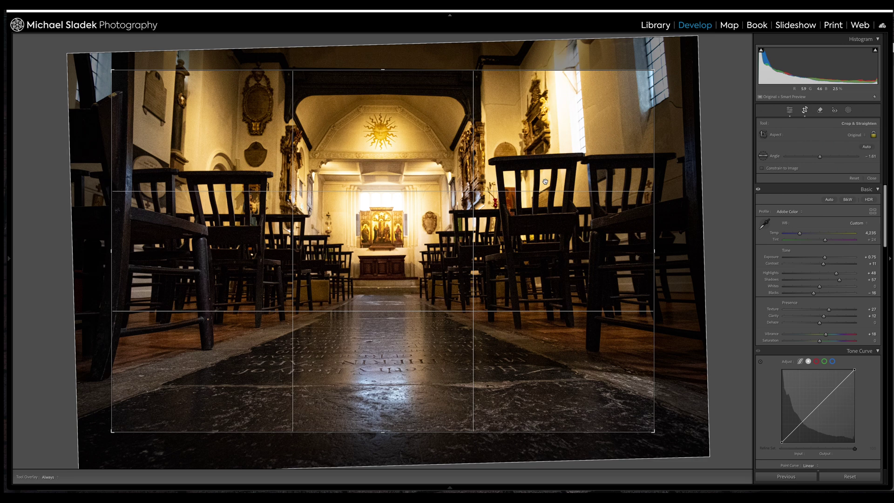
pyautogui.press('x')
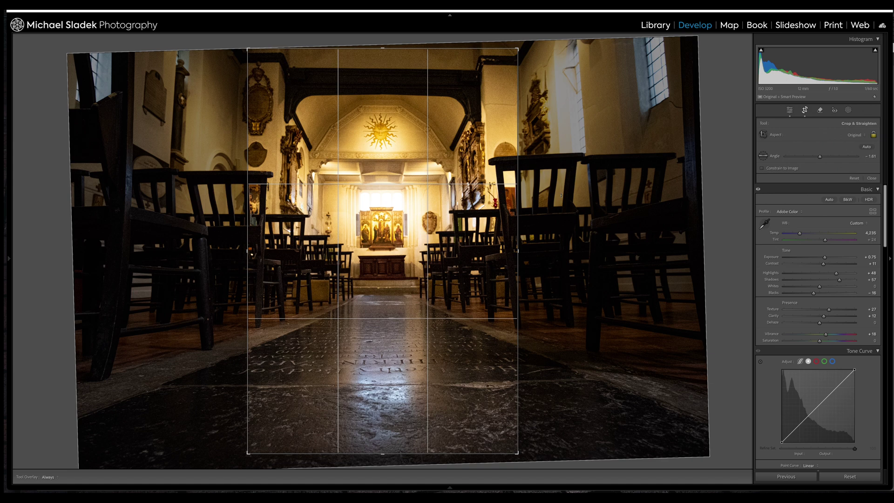
pyautogui.press('x')
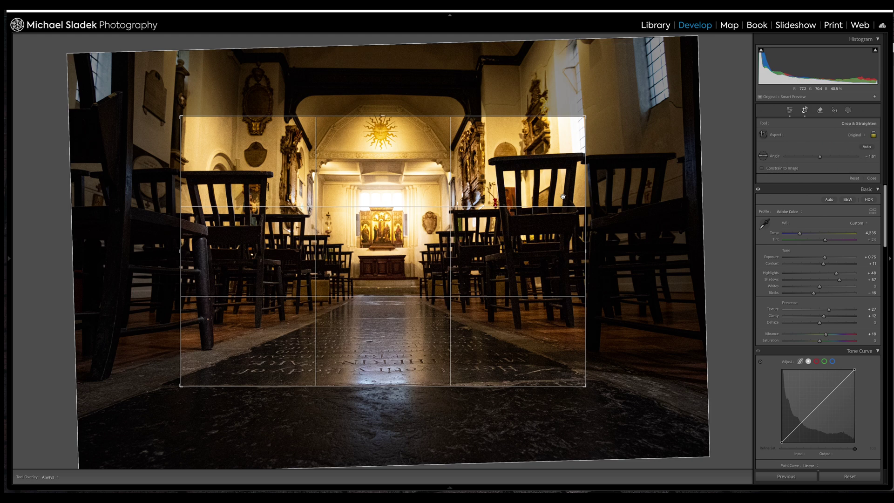
pyautogui.press('Return')
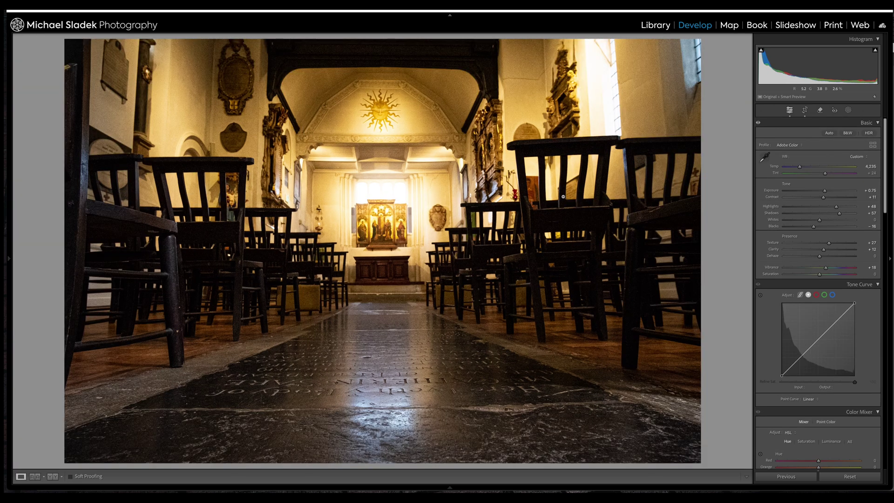